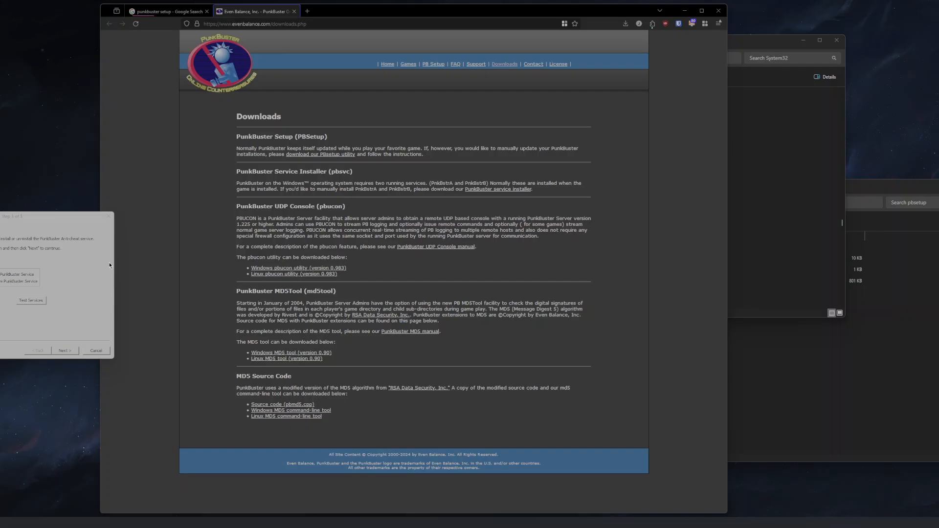
- Run the PunkBuster service tests from the setup dialog and dismiss the completion message
left_click_drag(20, 221, 29, 226)
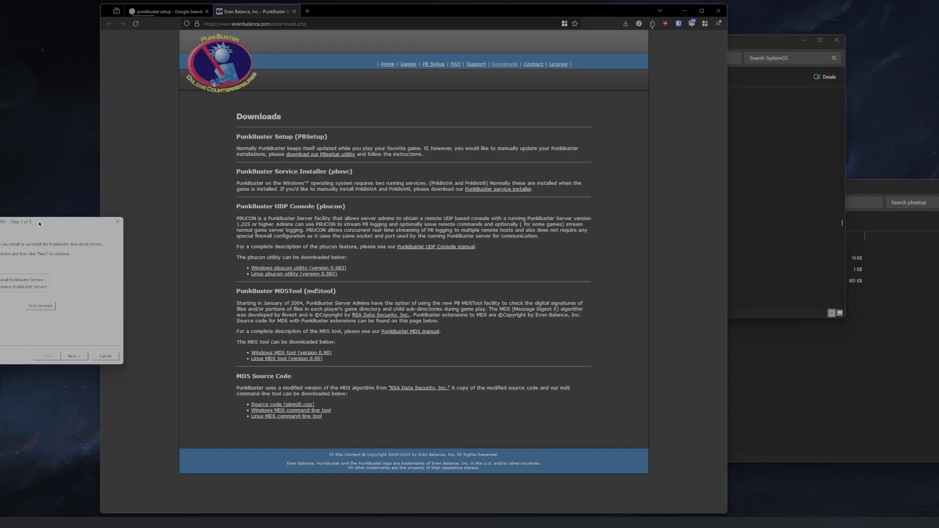
left_click_drag(39, 221, 269, 225)
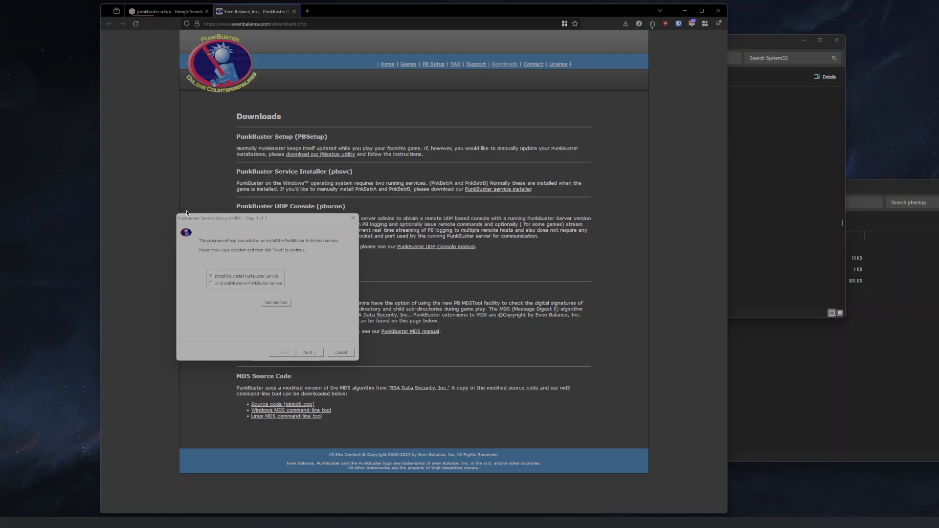
left_click(285, 304)
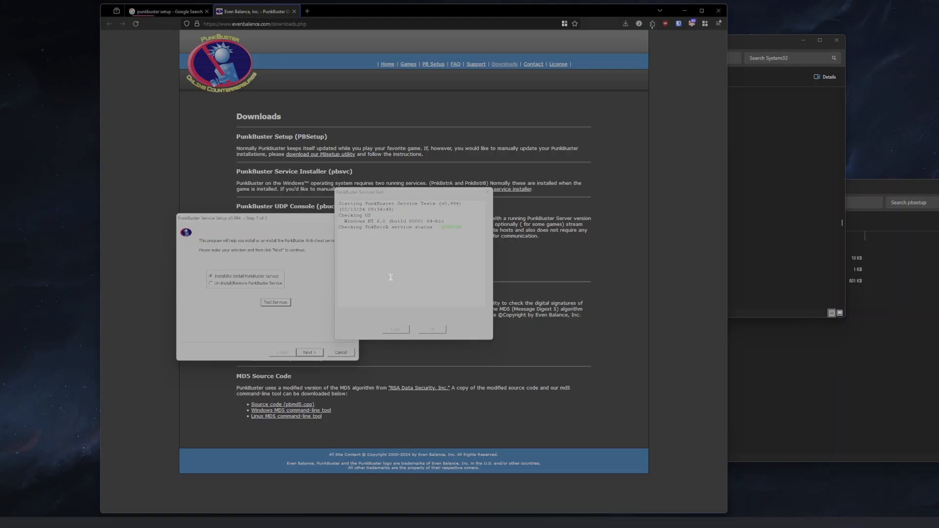
left_click_drag(386, 197, 333, 198)
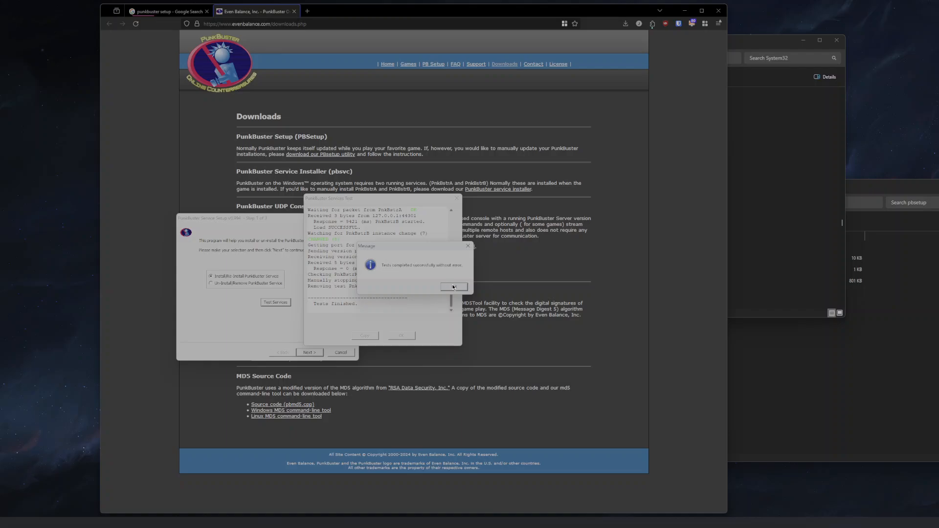
left_click_drag(404, 252, 349, 254)
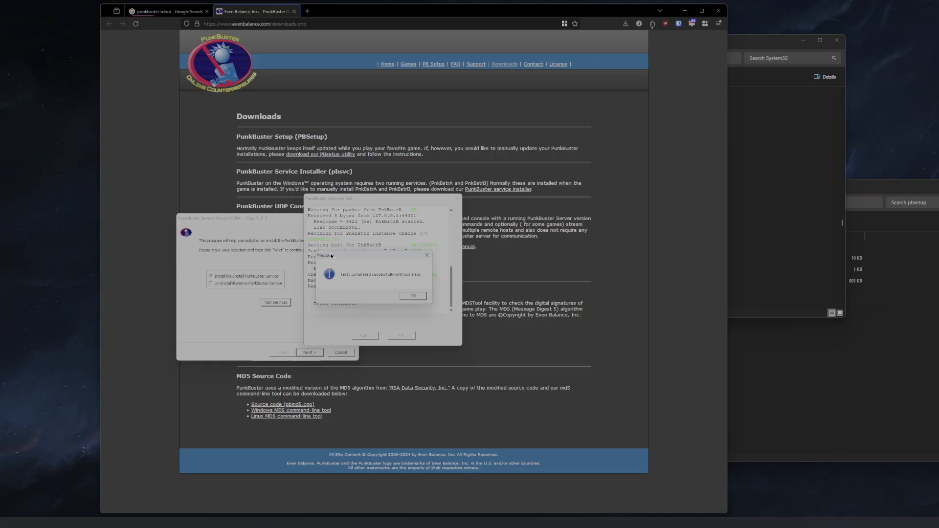
left_click(408, 297)
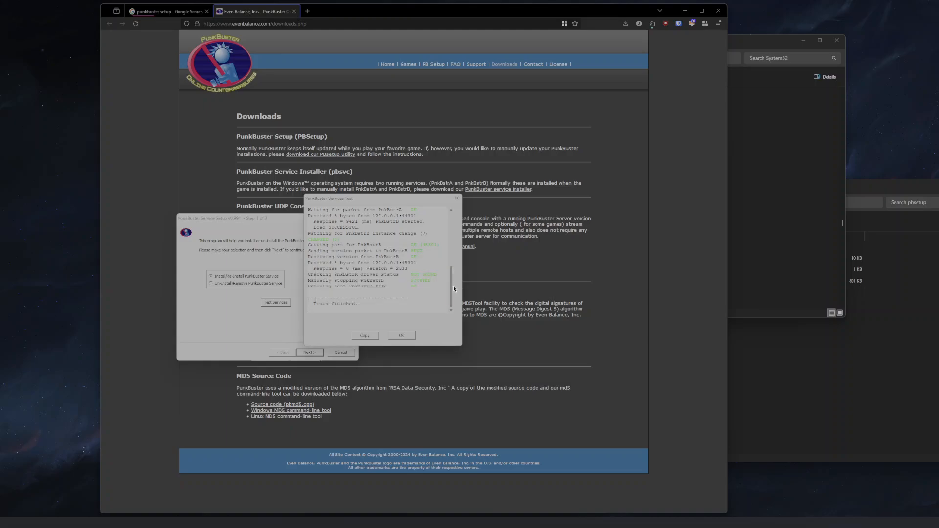
- Scroll through the service test log and examine the PnkBstrB firewall entries
left_click_drag(453, 286, 444, 237)
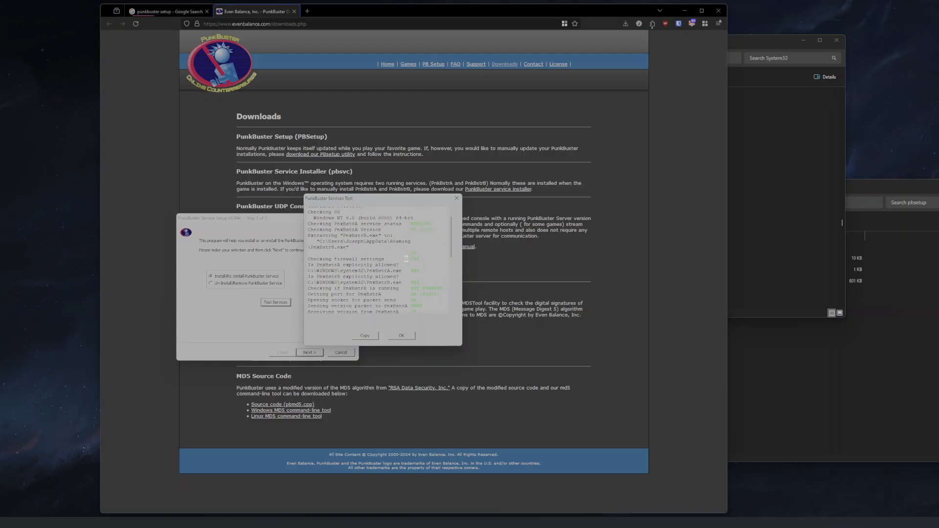
mouse_move(450, 241)
left_mouse_down()
mouse_move(450, 228)
mouse_move(448, 235)
left_mouse_up()
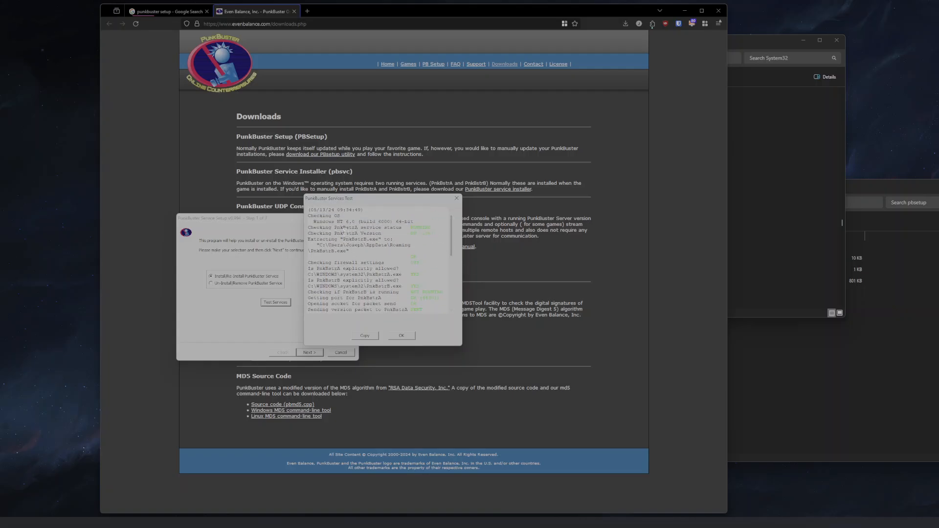
left_click_drag(309, 228, 375, 239)
scroll(358, 248, "down", 1)
left_click_drag(311, 250, 338, 251)
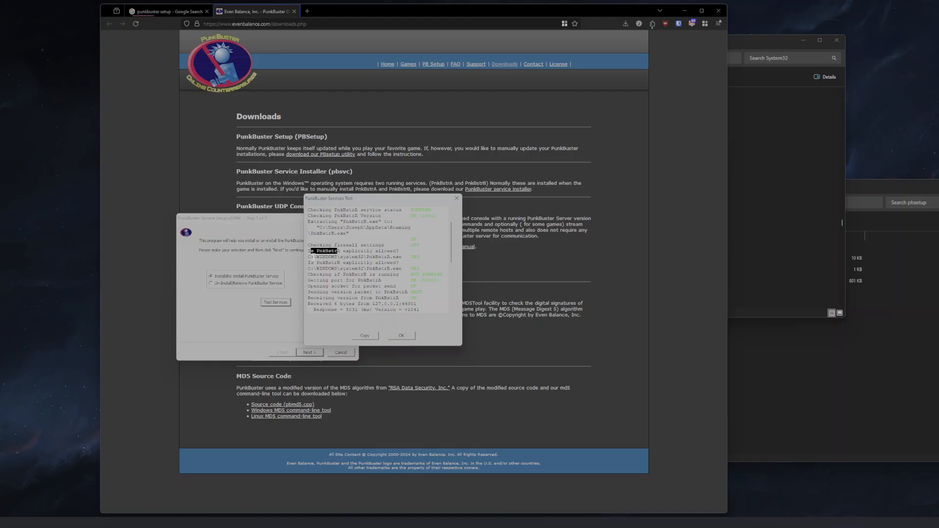
left_click(315, 257)
- Bring the System32 folder forward and inspect the PnkBstrA and PnkBstrB files
left_click(753, 198)
left_click_drag(592, 52, 526, 78)
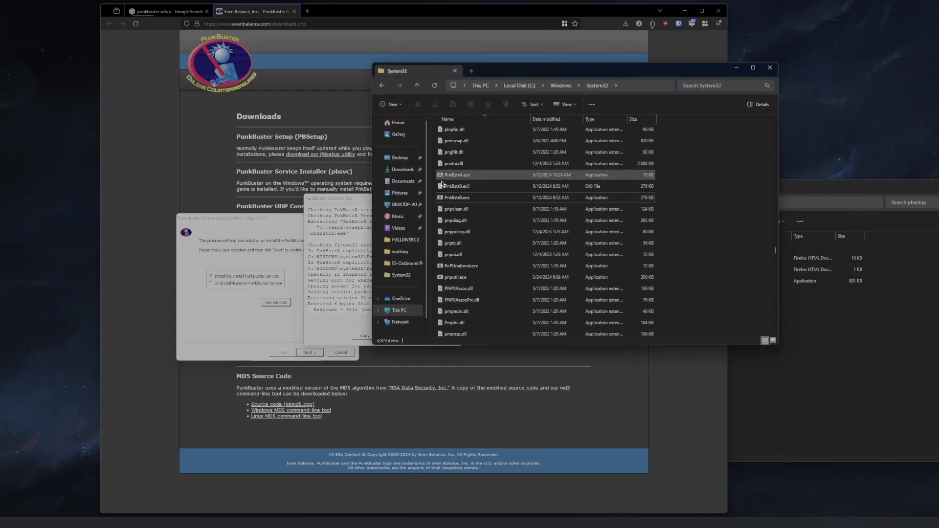
left_click(466, 177)
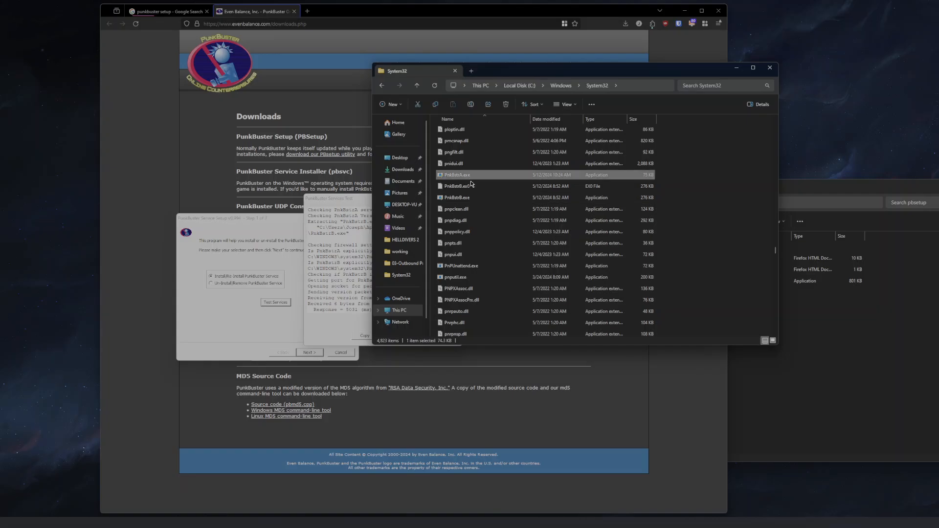
left_click(481, 185)
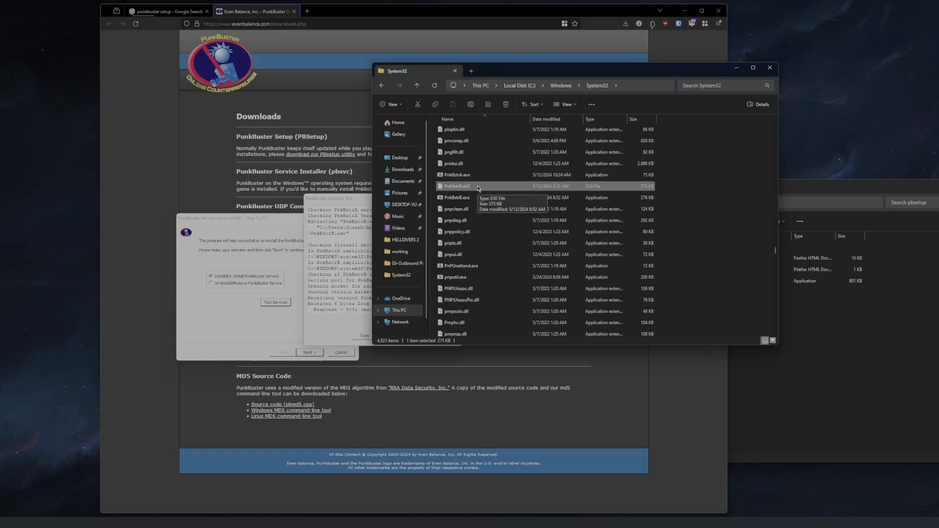
left_click(491, 197)
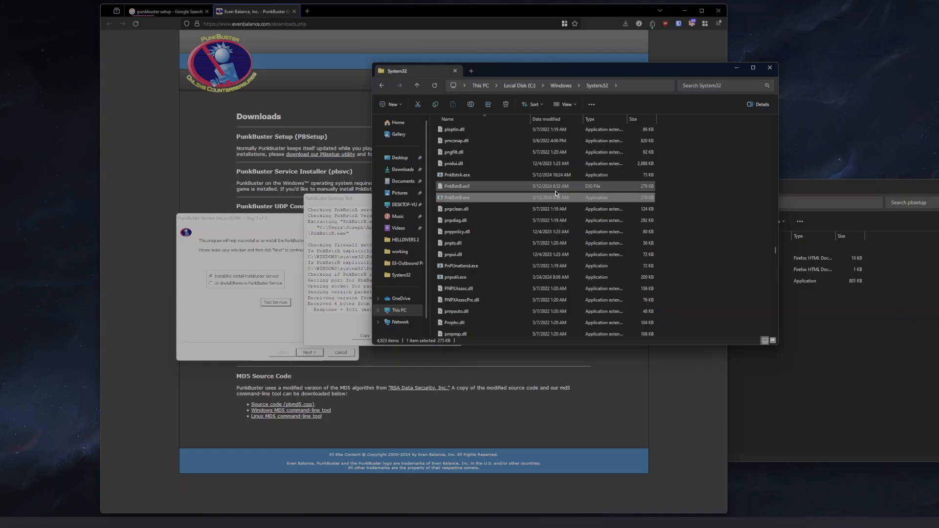
- Browse the SysWOW64 folder for PunkBuster files, then return to System32
left_click(560, 86)
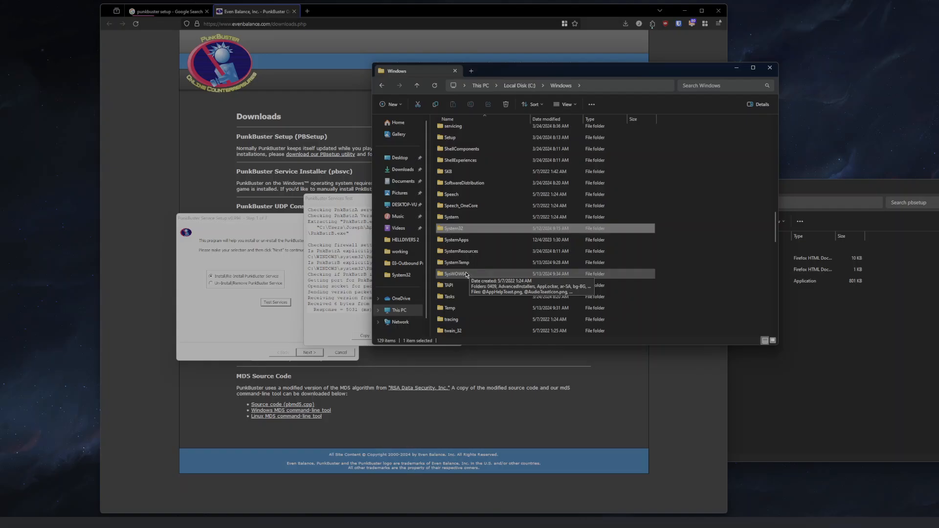
double_click(464, 272)
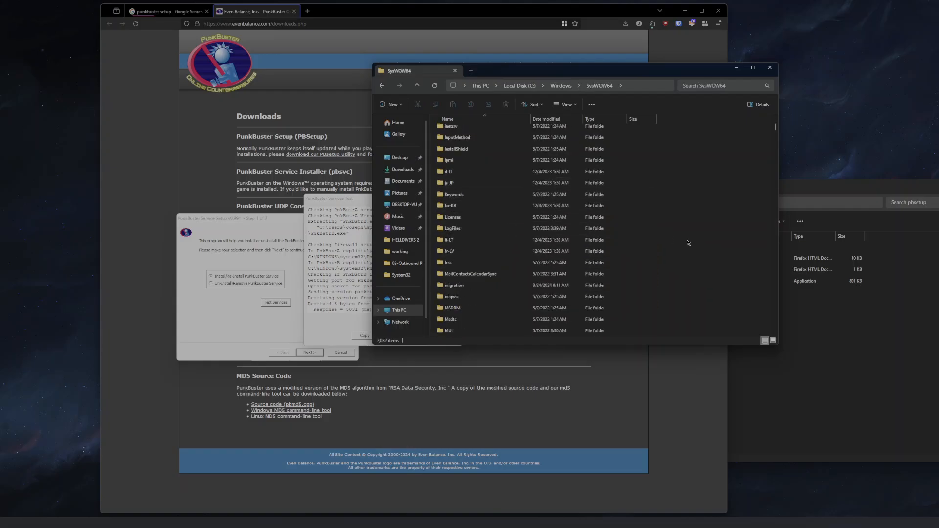
scroll(655, 195, "down", 20)
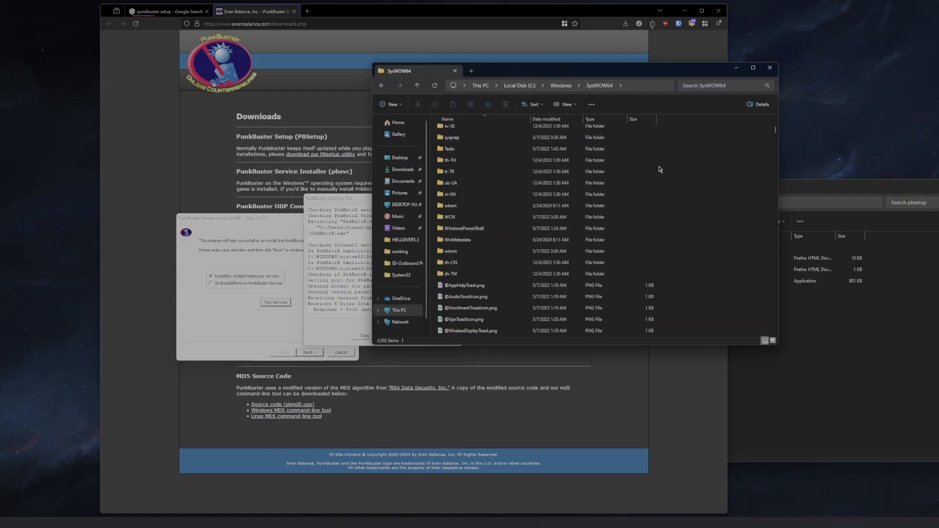
scroll(667, 179, "down", 15)
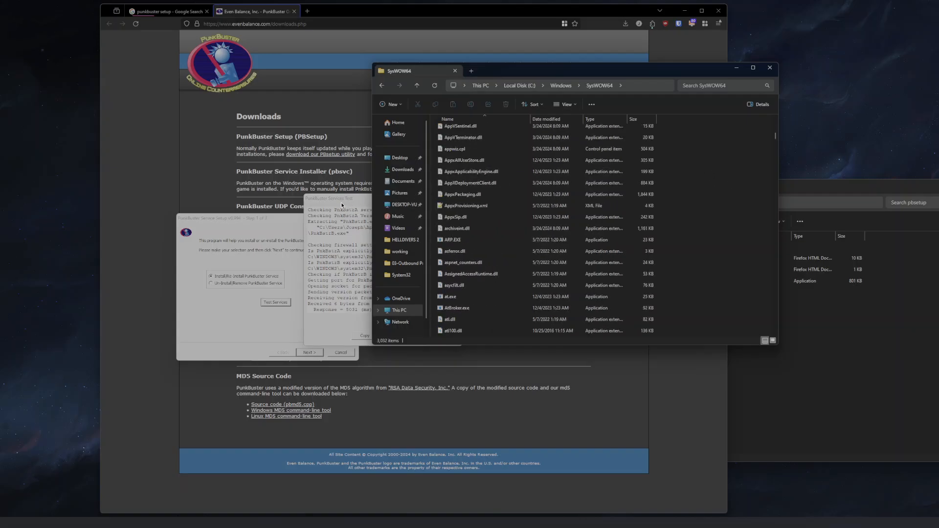
key("alt+Left")
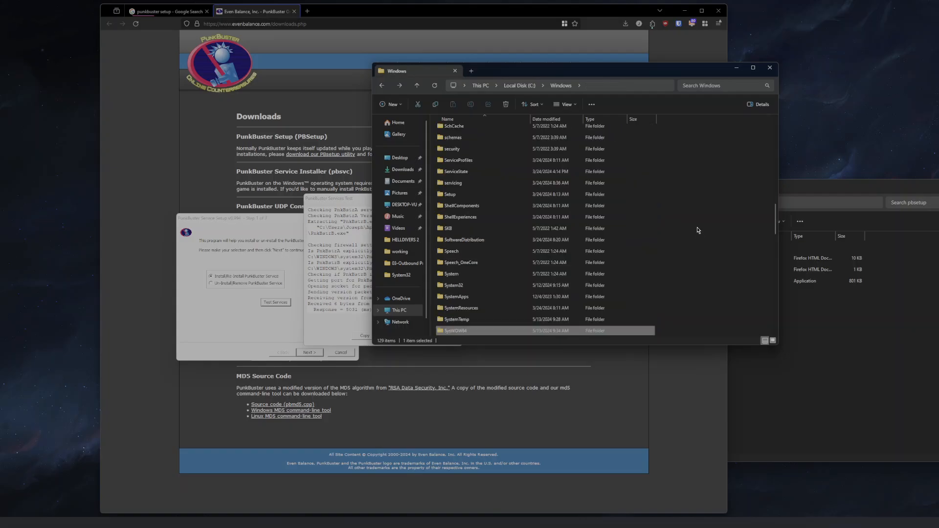
scroll(588, 223, "down", 4)
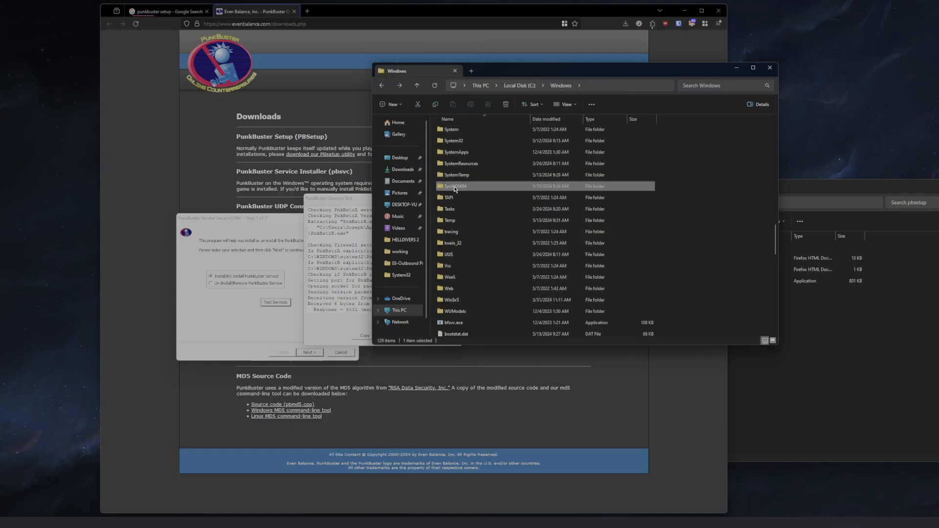
double_click(455, 189)
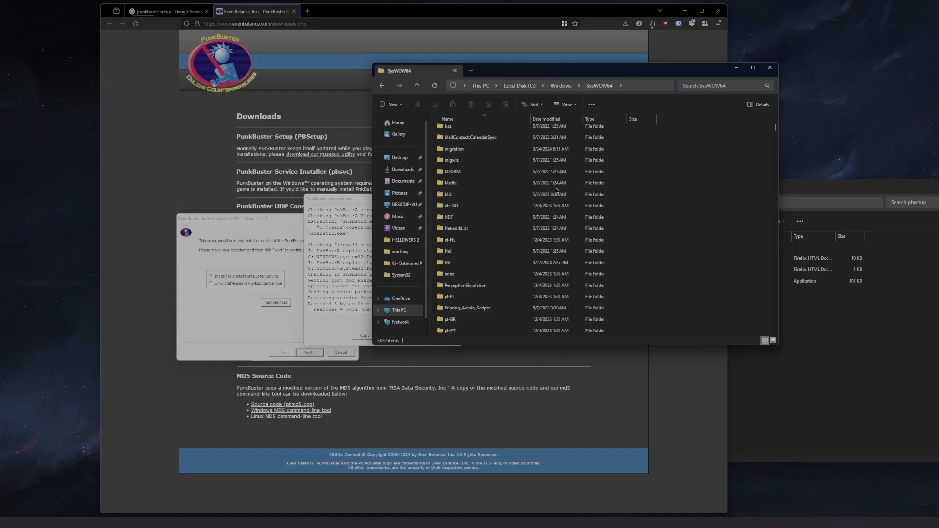
left_click(400, 275)
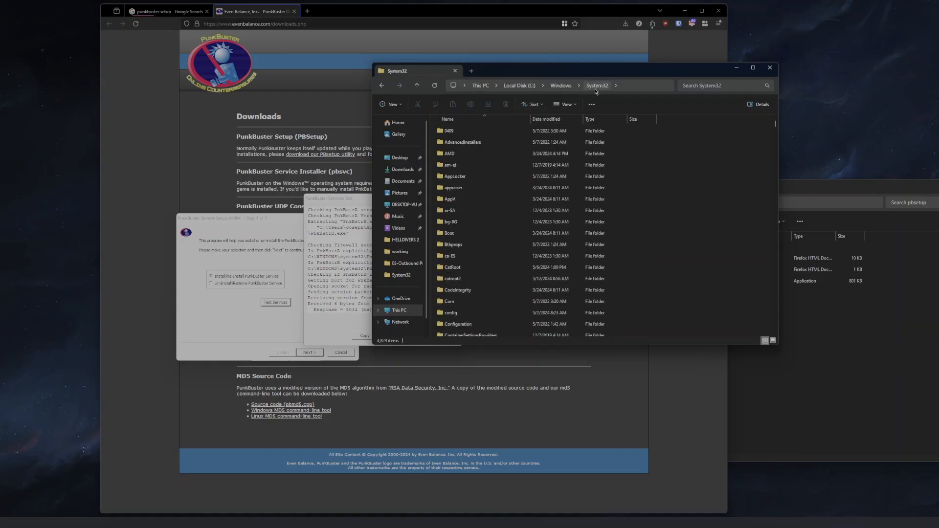
- Review the service test log again
left_click(361, 277)
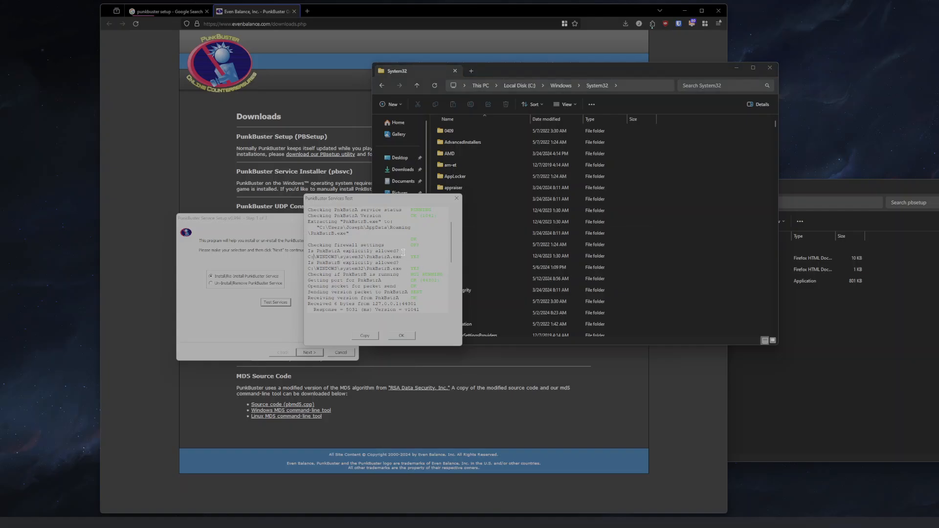
left_click_drag(410, 255, 426, 254)
left_click(359, 262)
scroll(363, 261, "down", 5)
scroll(364, 255, "up", 3)
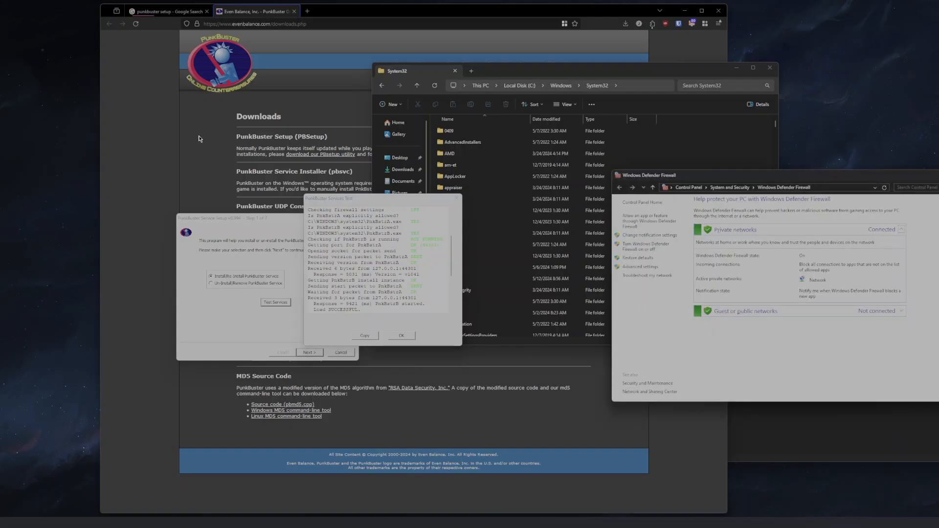
- Open the Windows Defender Firewall control panel with firewall.cpl
left_click_drag(706, 182, 430, 129)
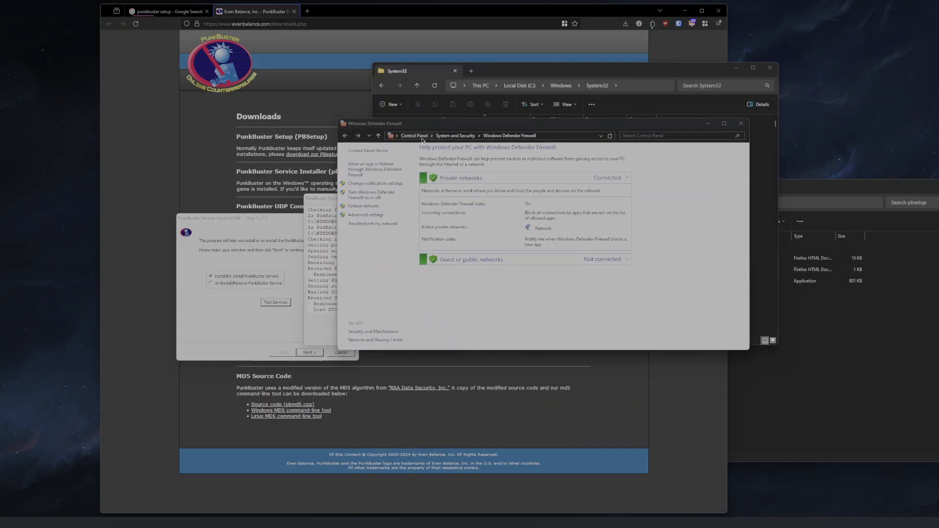
key("super+r")
type("firewall")
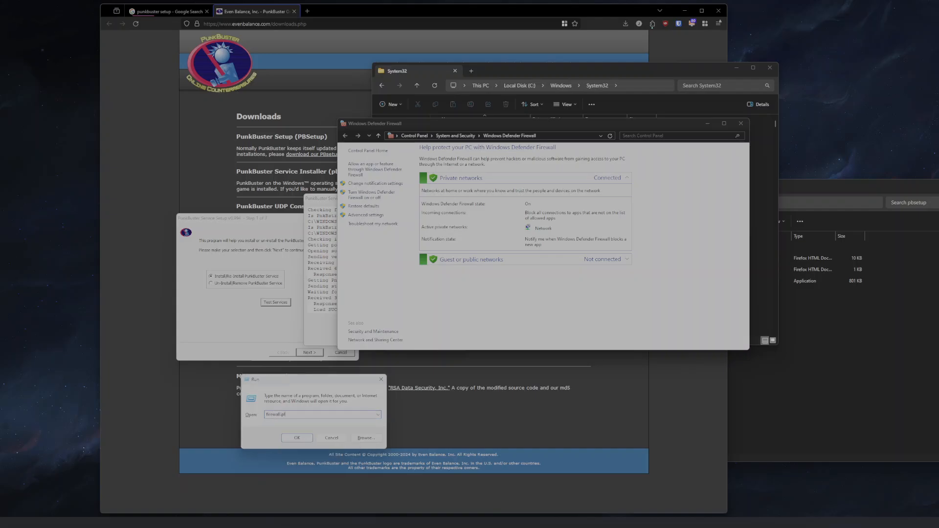
type(".cpl")
key("Return")
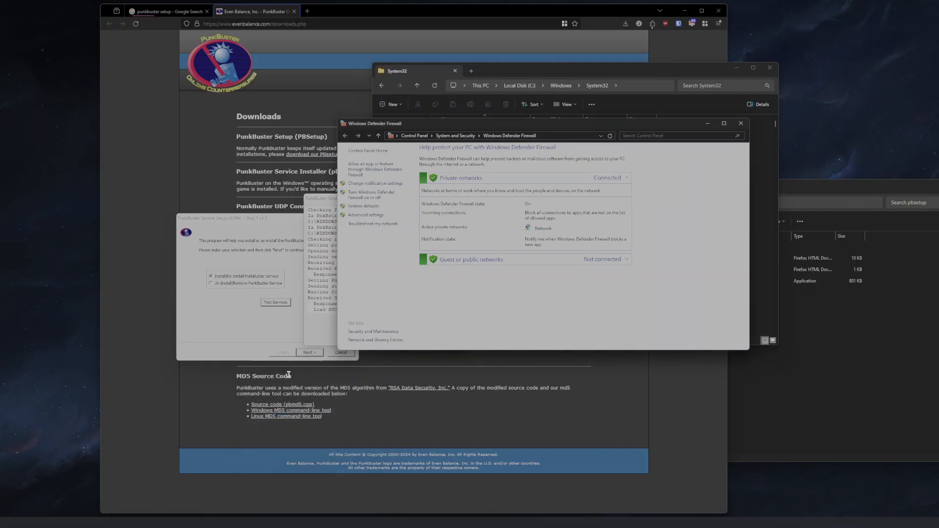
- Open the list of apps allowed through the firewall and unlock its settings for changes
left_click_drag(406, 127, 329, 131)
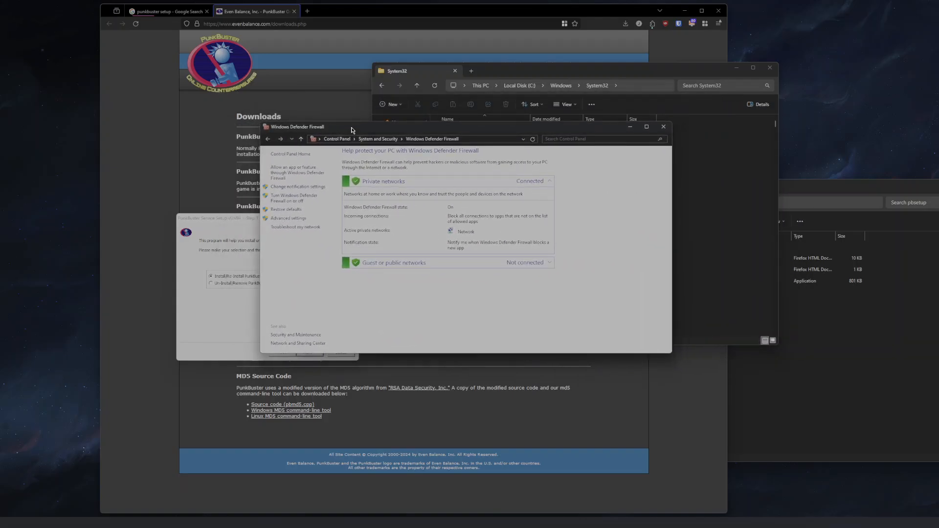
left_click_drag(353, 133, 437, 138)
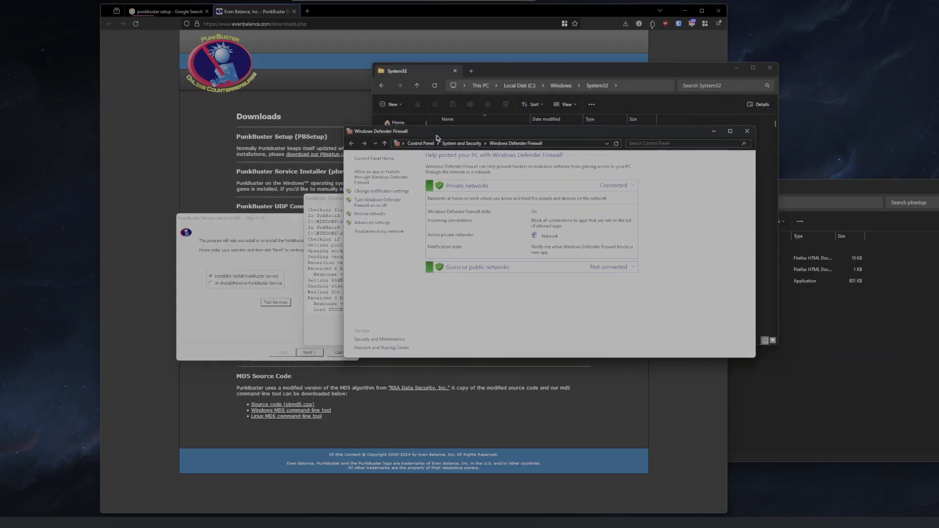
left_click(375, 179)
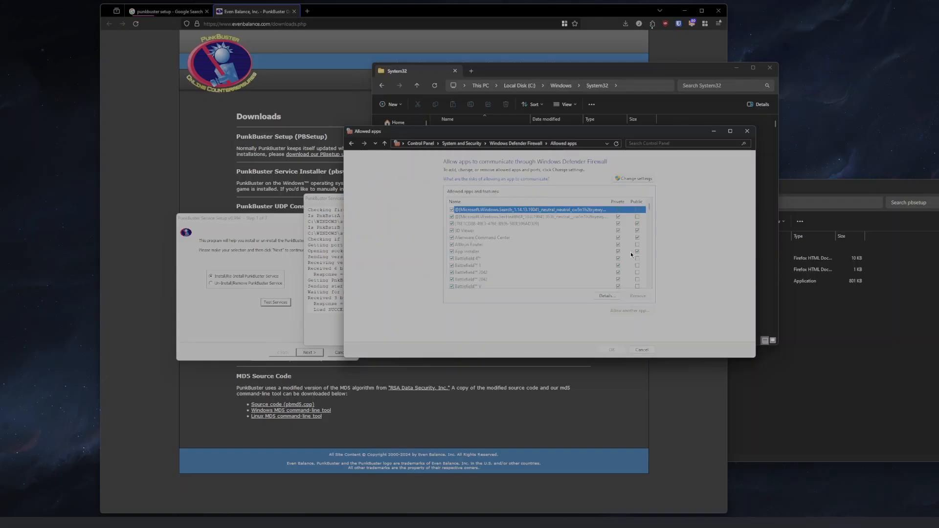
left_click(625, 179)
left_click(622, 311)
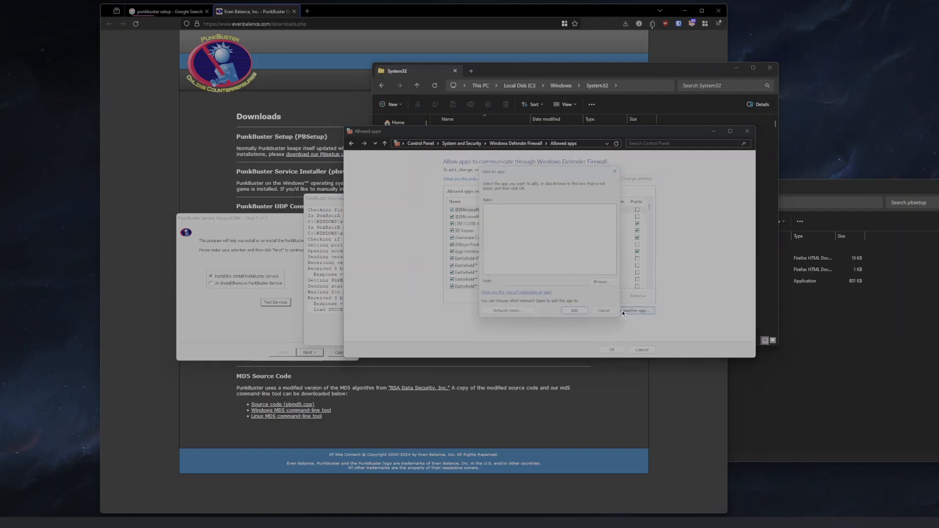
left_click(603, 282)
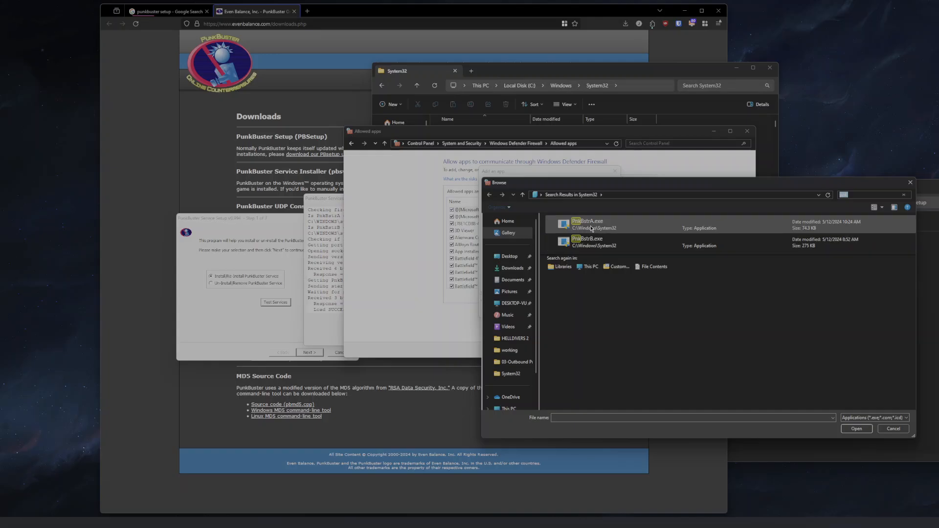
left_click(893, 429)
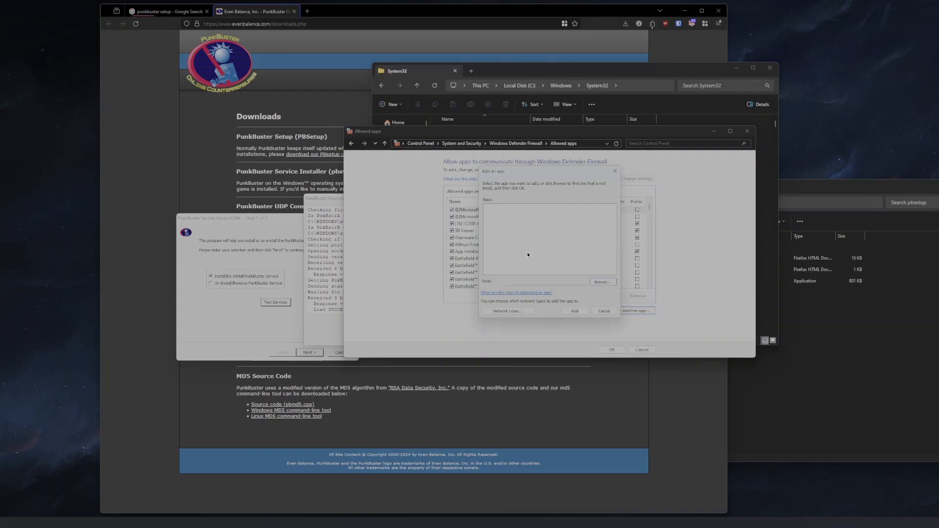
left_click(604, 311)
- Scroll to the PnkBstrA and PnkBstrB entries in the allowed apps list, select them, and apply the firewall settings
scroll(646, 256, "down", 10)
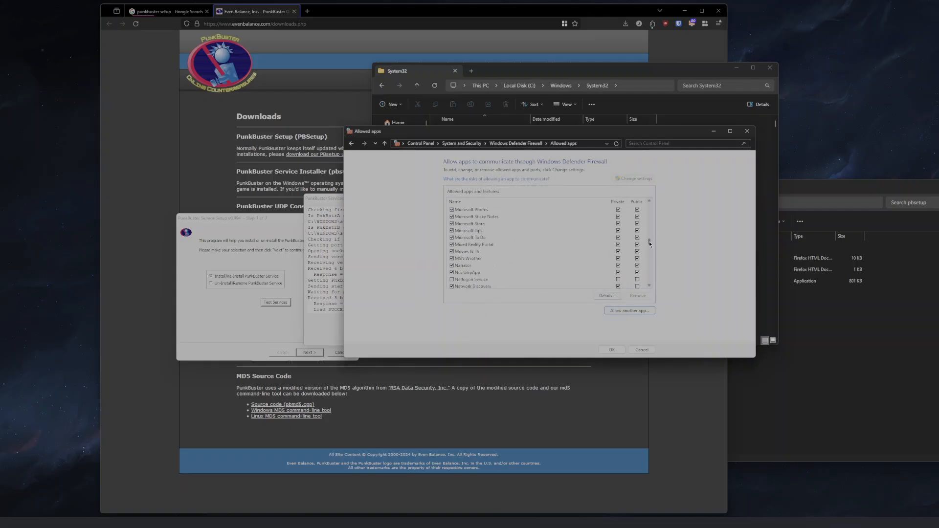
scroll(649, 244, "down", 8)
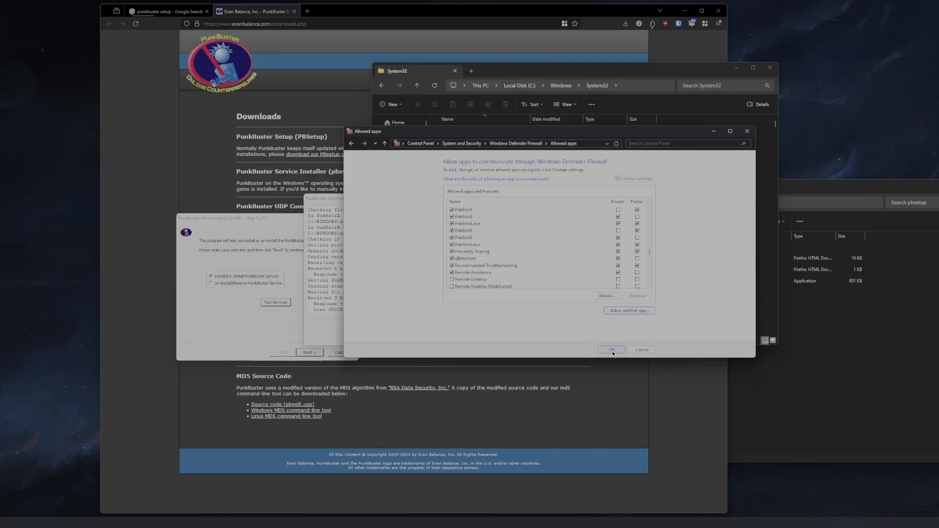
left_click(470, 237)
left_click(469, 231)
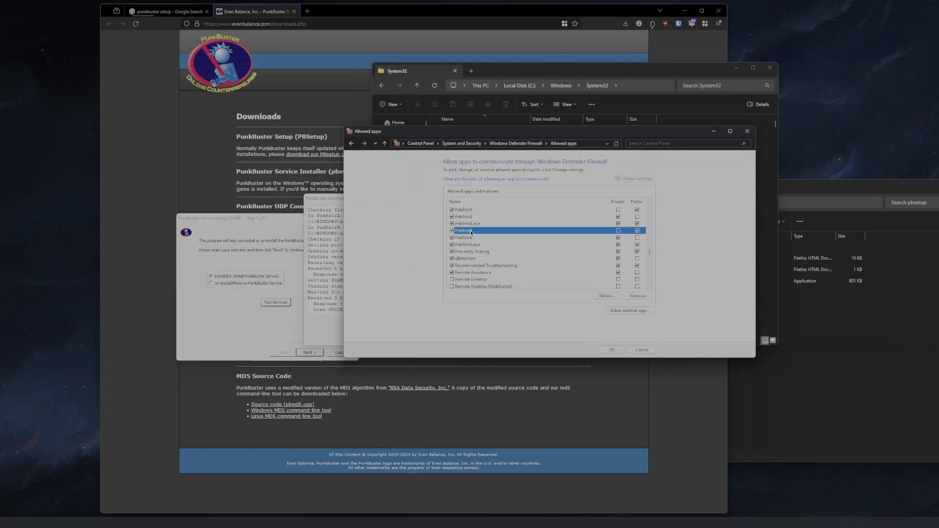
left_click(472, 237)
left_click(474, 217)
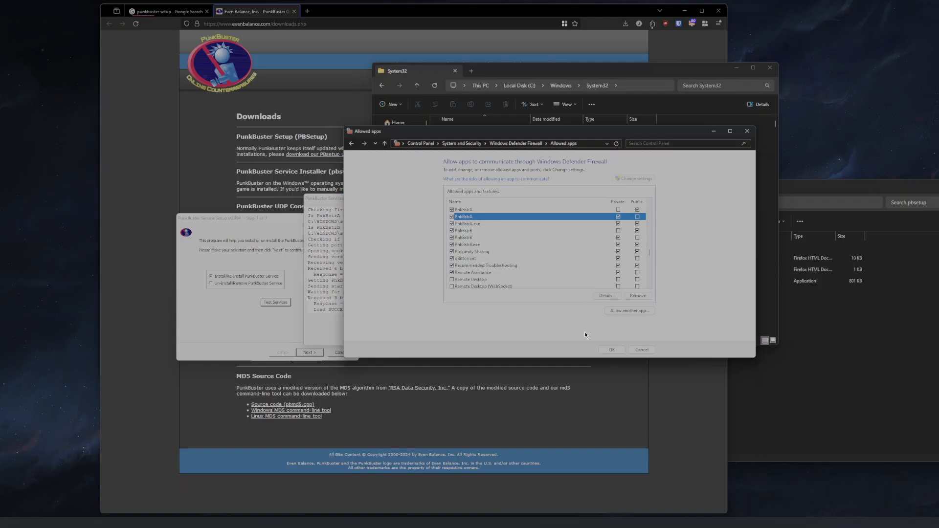
left_click(612, 350)
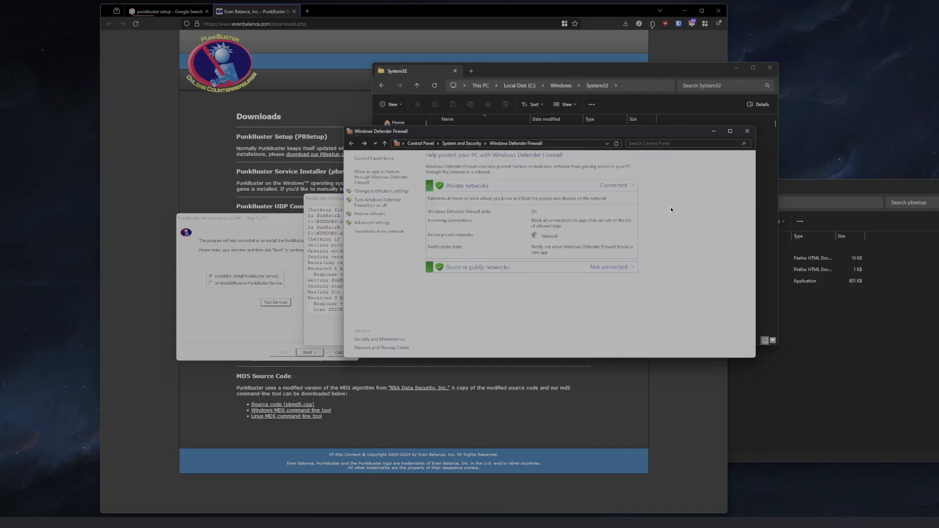
- Close the firewall window, the PunkBuster services test log and the PunkBuster service setup wizard
left_click(747, 131)
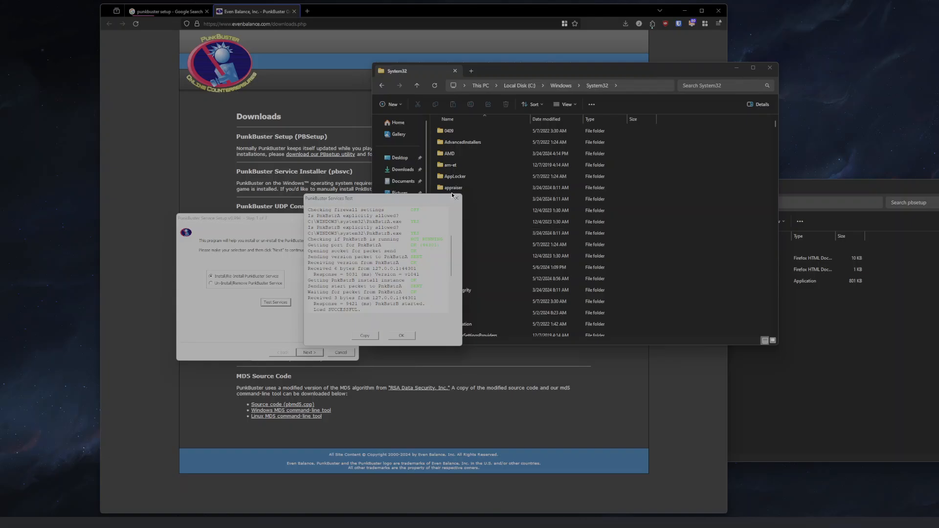
left_click(455, 198)
left_click(353, 218)
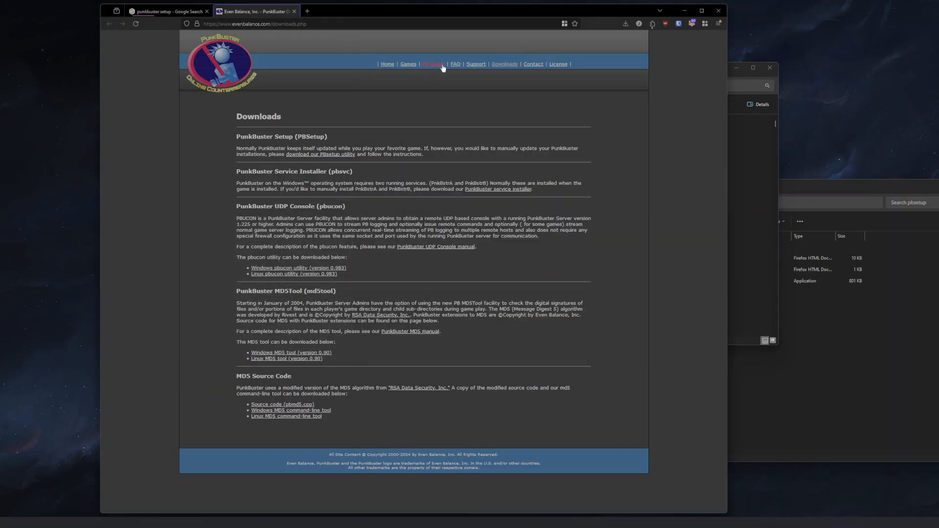
- Open the PBSetup utility page and launch pbsetup.exe from the Downloads pbsetup folder, moving its window into view
left_click(304, 155)
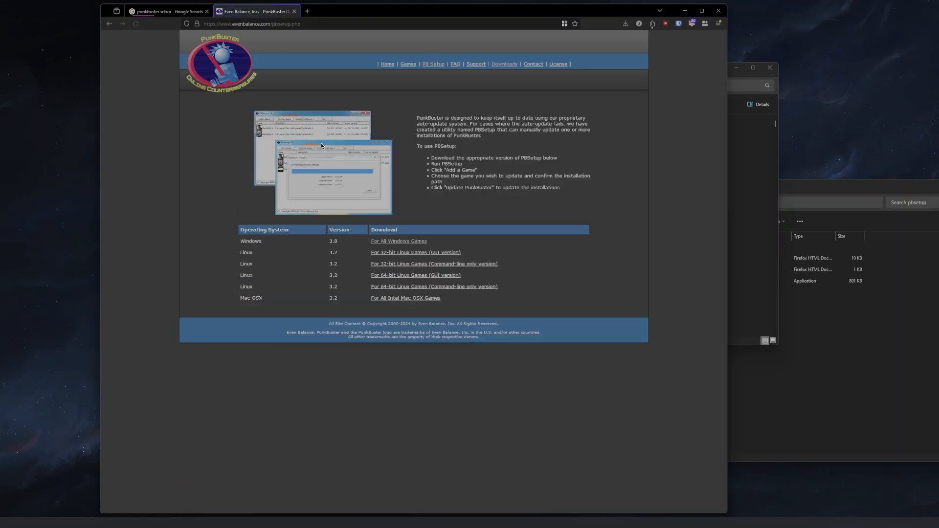
left_click(794, 306)
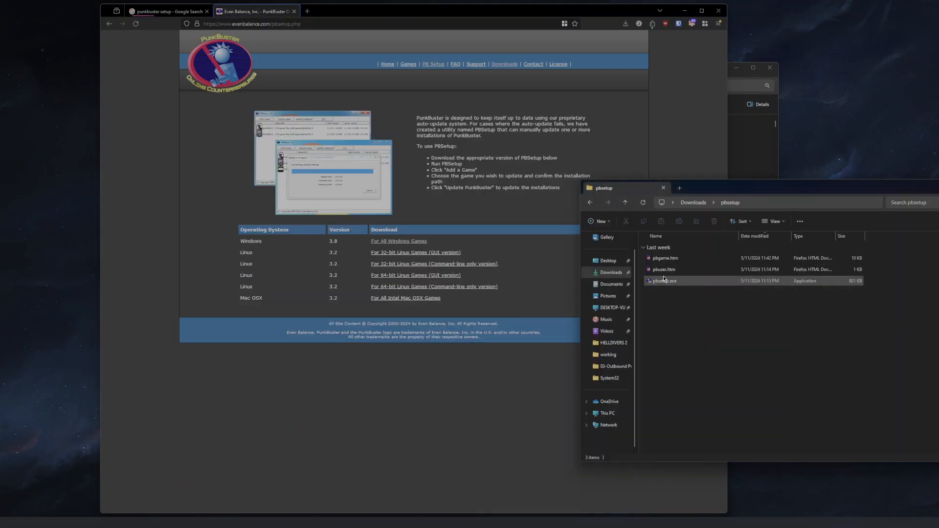
left_click(663, 280)
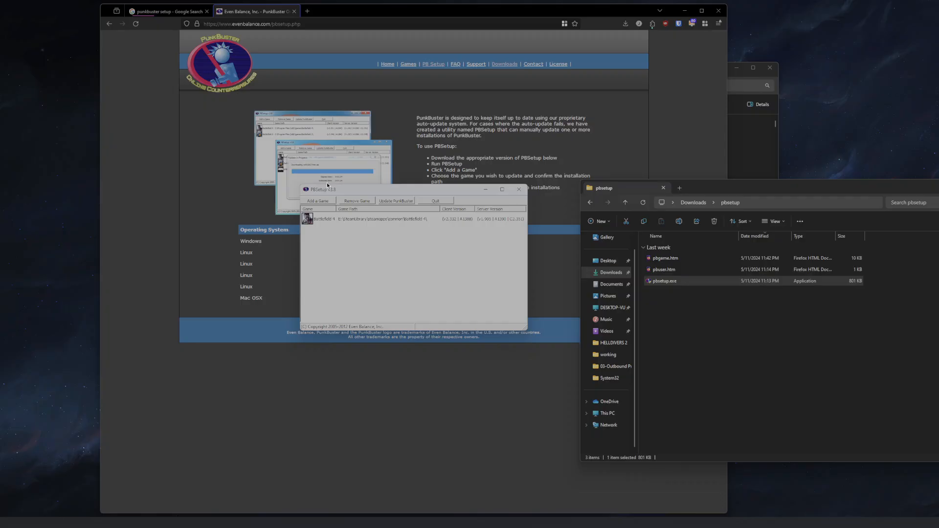
left_click_drag(328, 186, 424, 222)
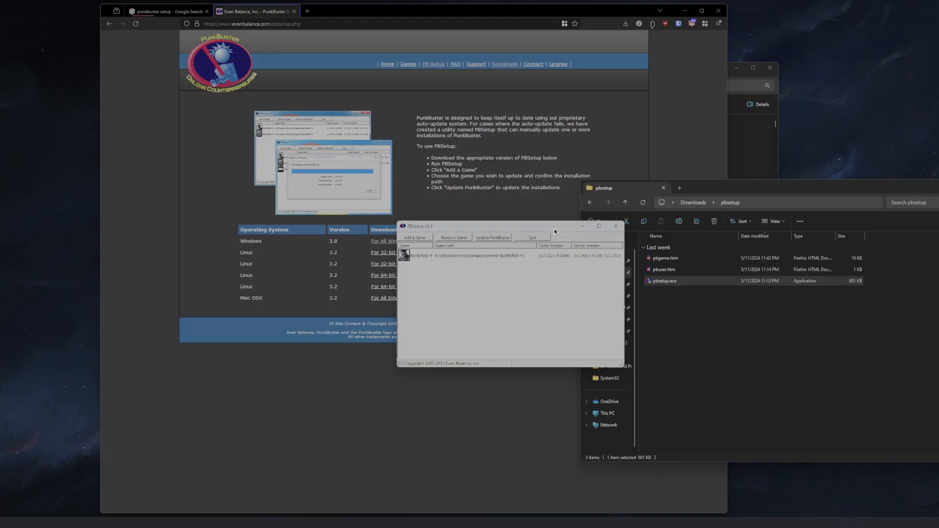
left_click_drag(553, 228, 463, 270)
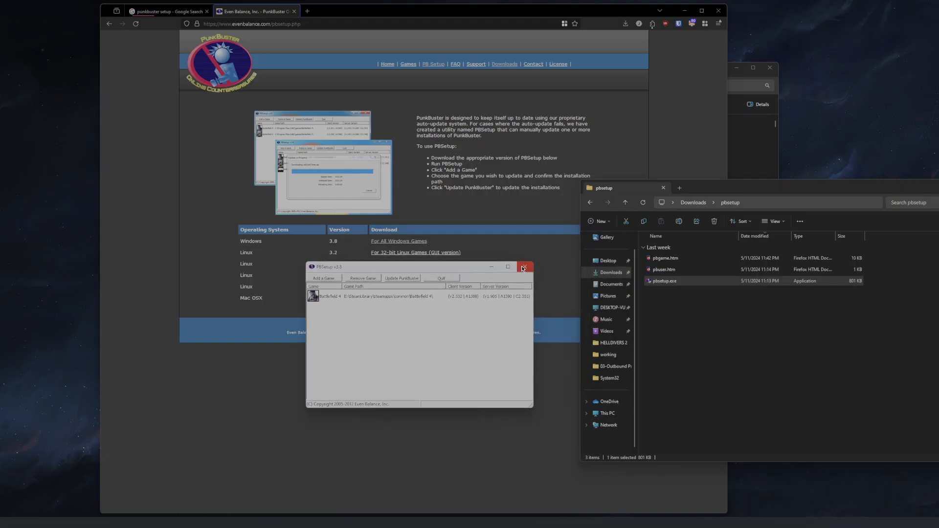